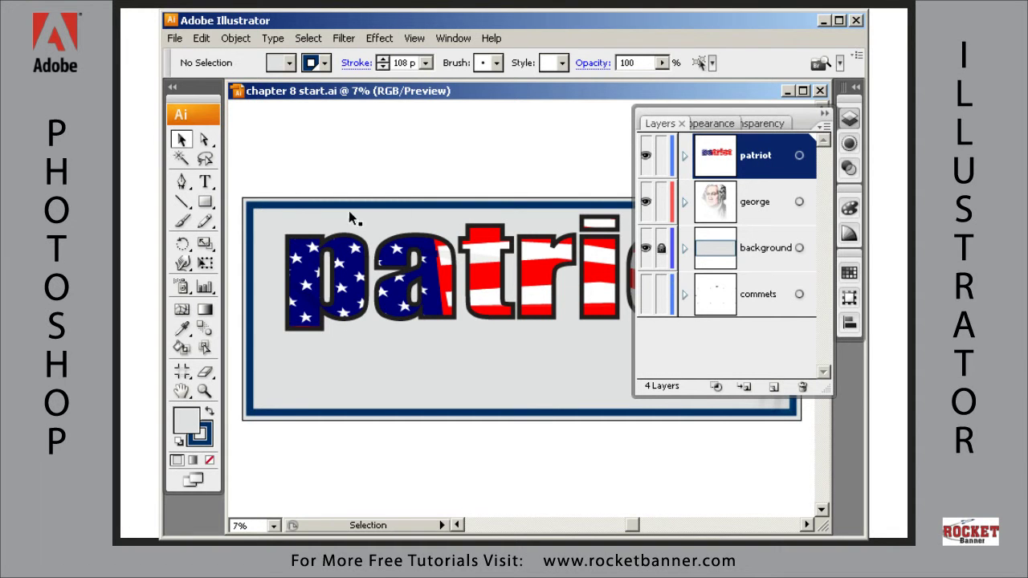
Collapse the Layers panel and zoom in on the banner's right end, where 'iot' overlaps George's portrait
{"action": "left_click", "coordinate": [848, 118]}
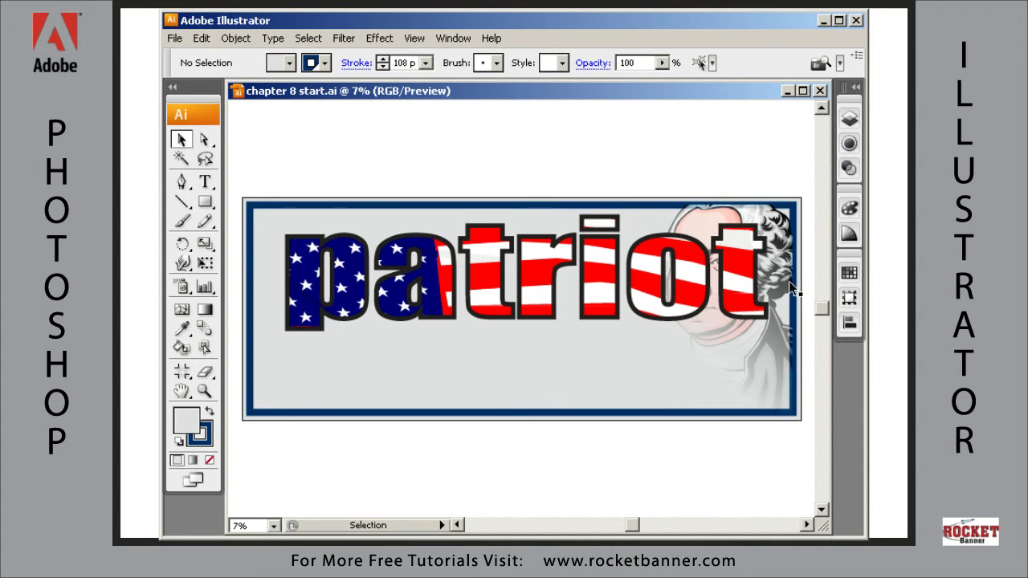
{"action": "left_click_drag", "start_coordinate": [769, 168], "coordinate": [635, 298]}
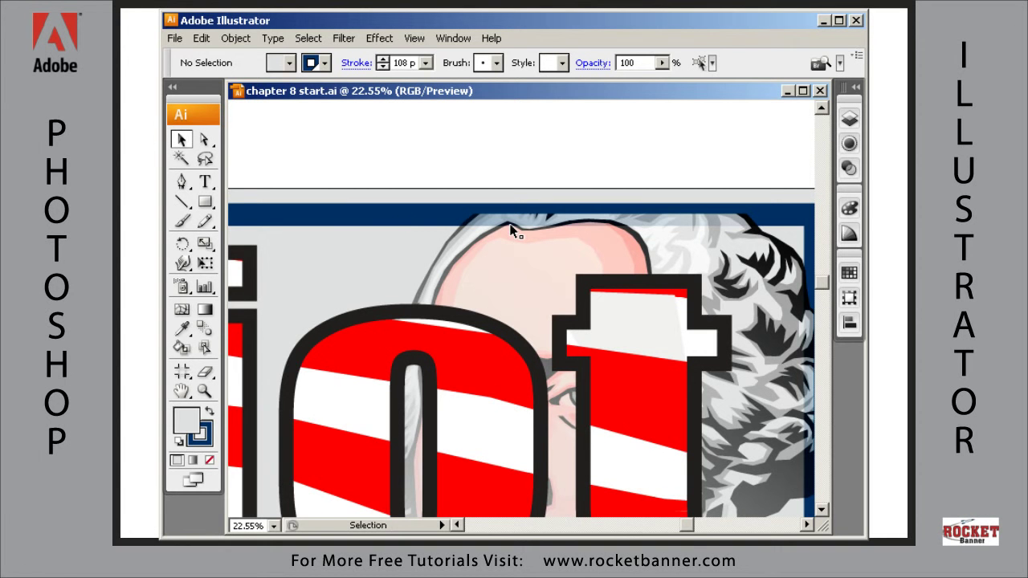
Target the background layer's frame <Path>, then create Layer 5 directly above the george layer
{"action": "left_click", "coordinate": [849, 120]}
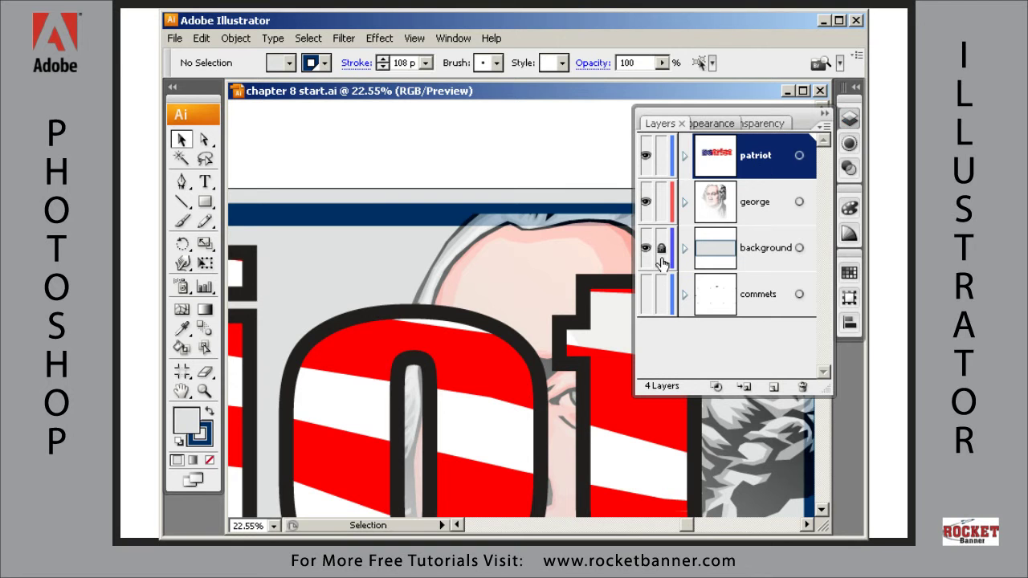
{"action": "left_click", "coordinate": [683, 248]}
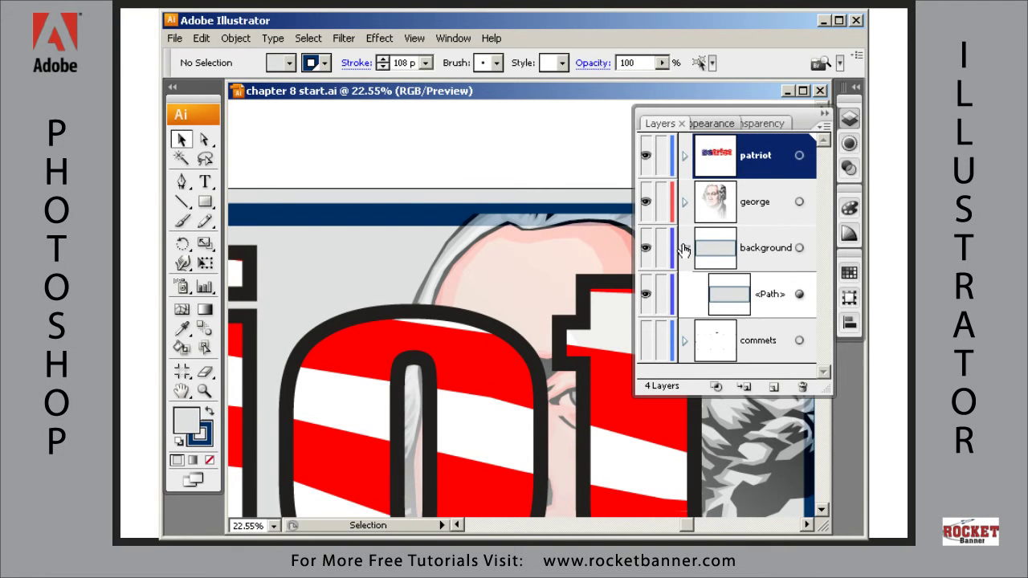
{"action": "left_click", "coordinate": [801, 295]}
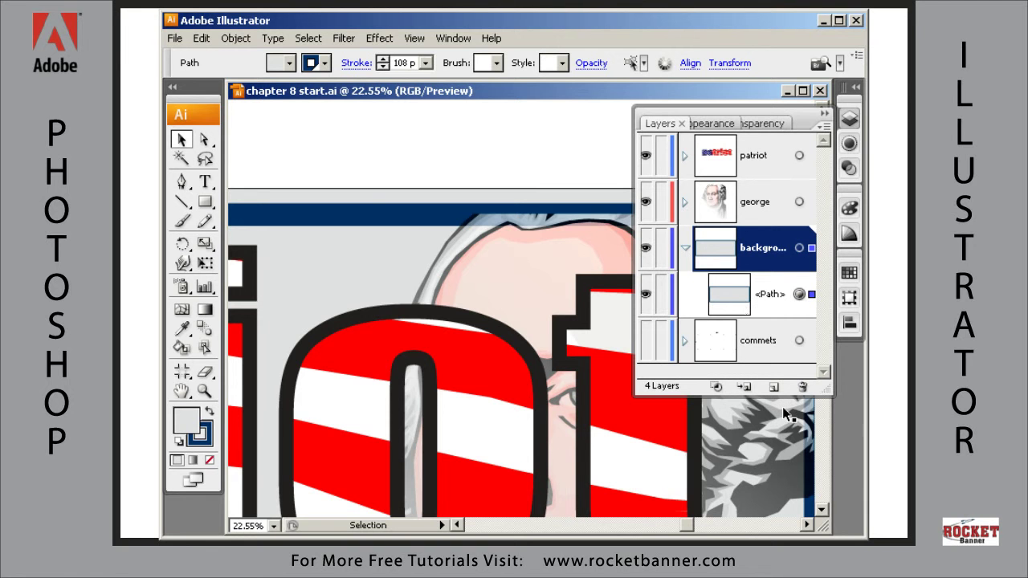
{"action": "left_click", "coordinate": [761, 203]}
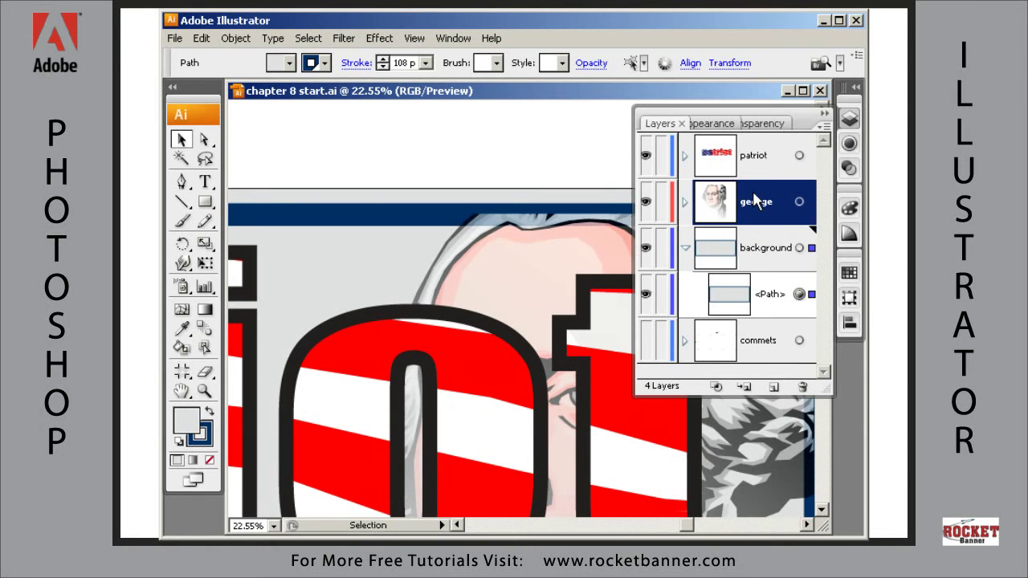
{"action": "left_click", "coordinate": [774, 387]}
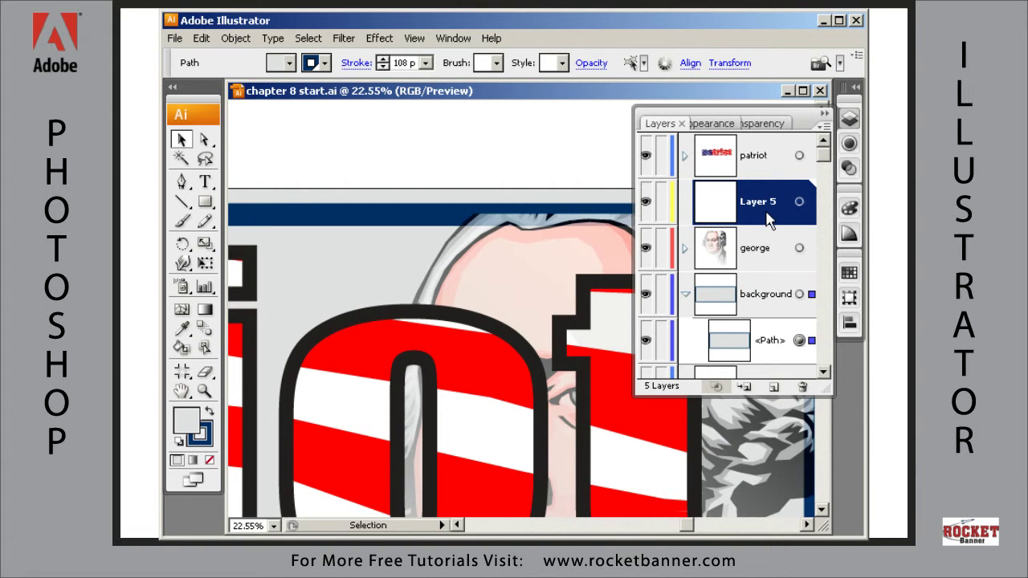
Rename Layer 5 to 'top border' in the Layers panel
{"action": "left_click", "coordinate": [762, 256]}
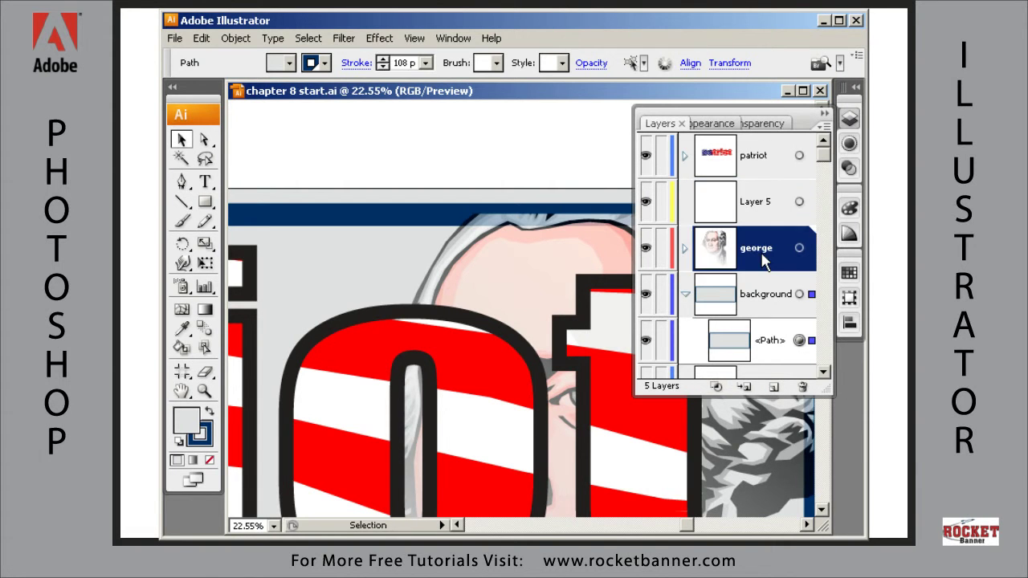
{"action": "left_click", "coordinate": [755, 203]}
{"action": "double_click", "coordinate": [754, 206]}
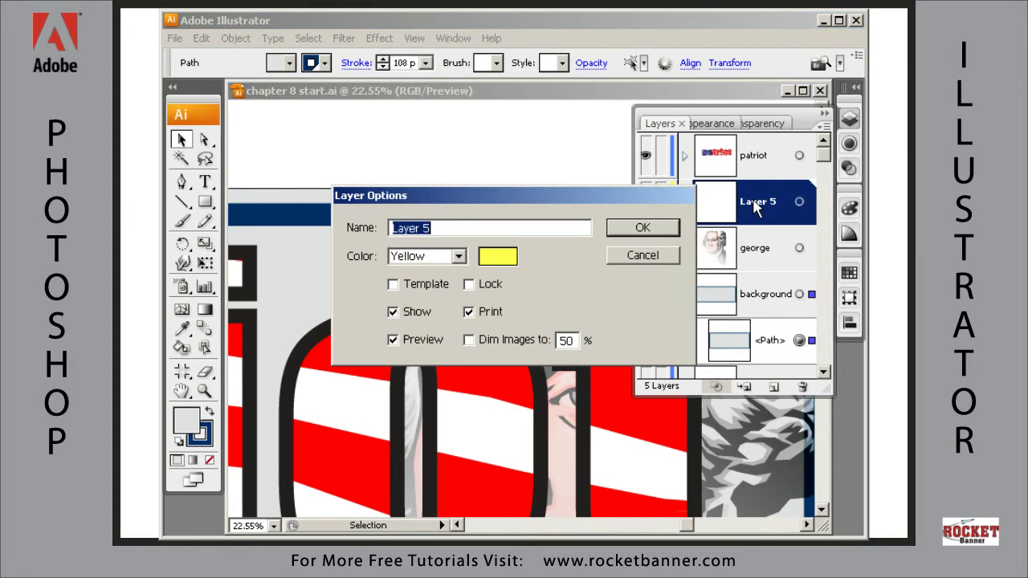
{"action": "type", "text": "top border"}
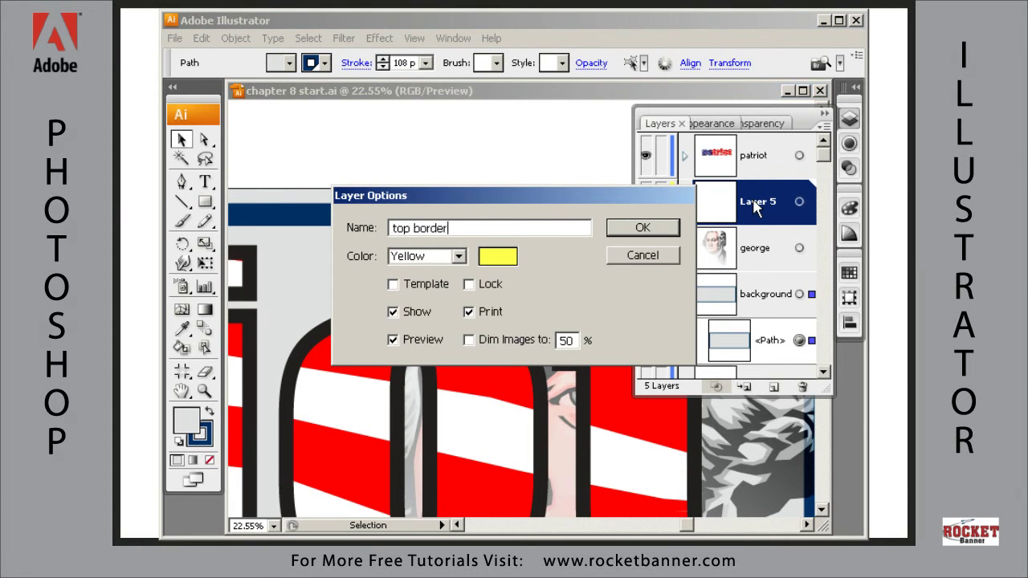
{"action": "key", "text": "Return"}
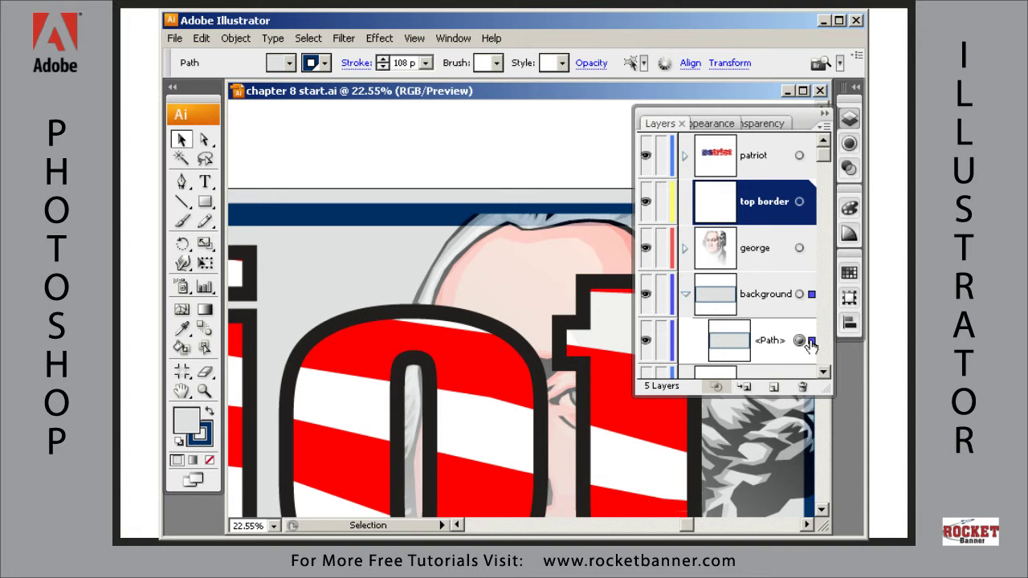
Alt-drag a copy of the background frame path onto the top border layer and expand that layer
{"action": "left_click_drag", "start_coordinate": [811, 342], "coordinate": [813, 205]}
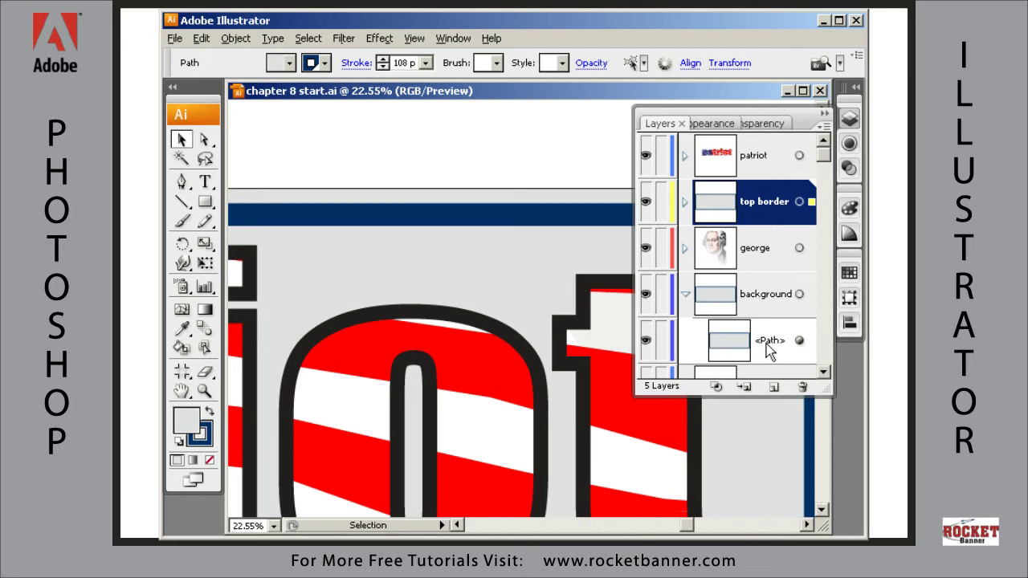
{"action": "left_click", "coordinate": [686, 299]}
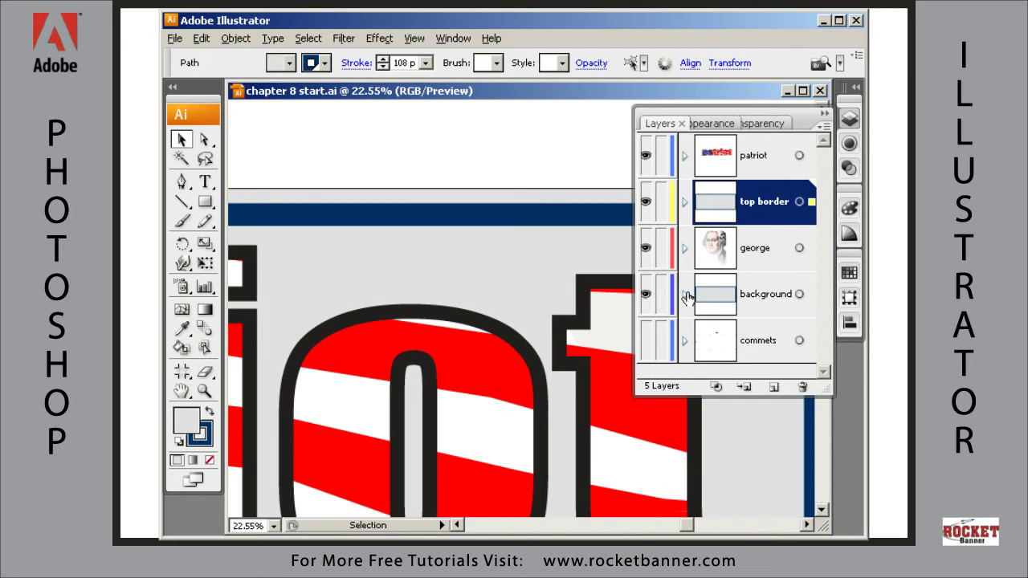
{"action": "left_click", "coordinate": [684, 203]}
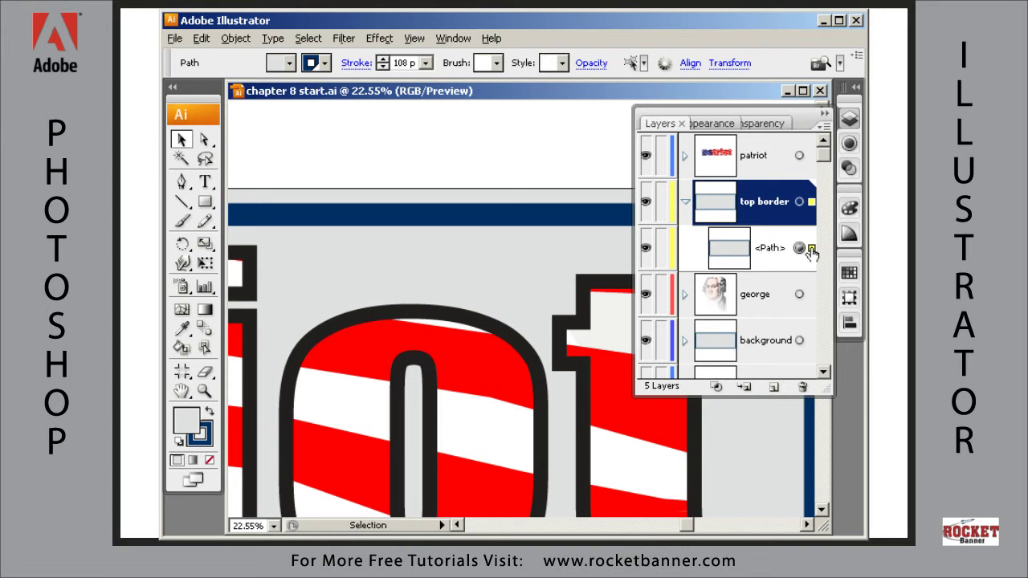
Set the top border frame's fill to None, hide the panels, and fit the banner in the window
{"action": "left_click", "coordinate": [274, 65]}
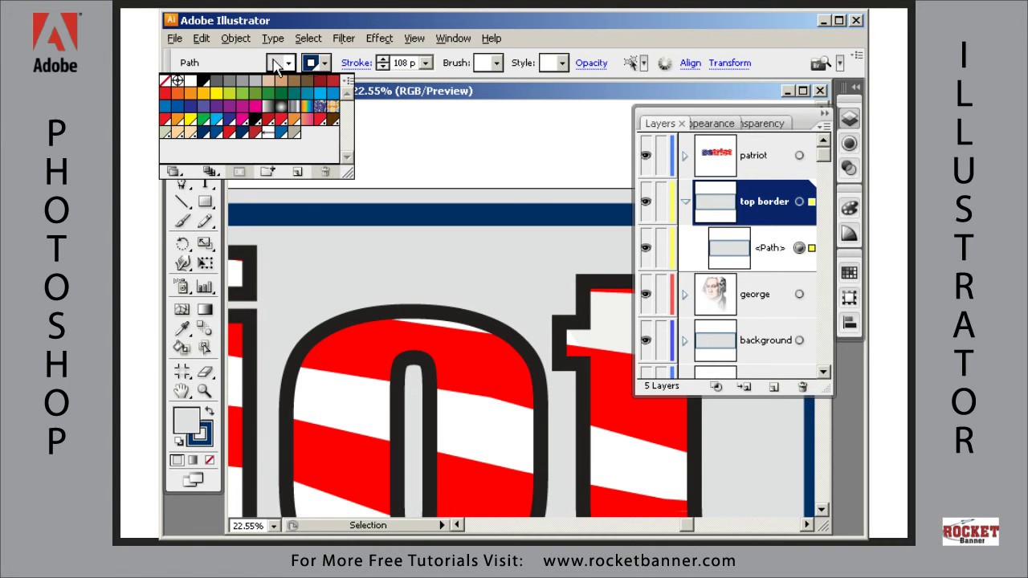
{"action": "left_click", "coordinate": [165, 82]}
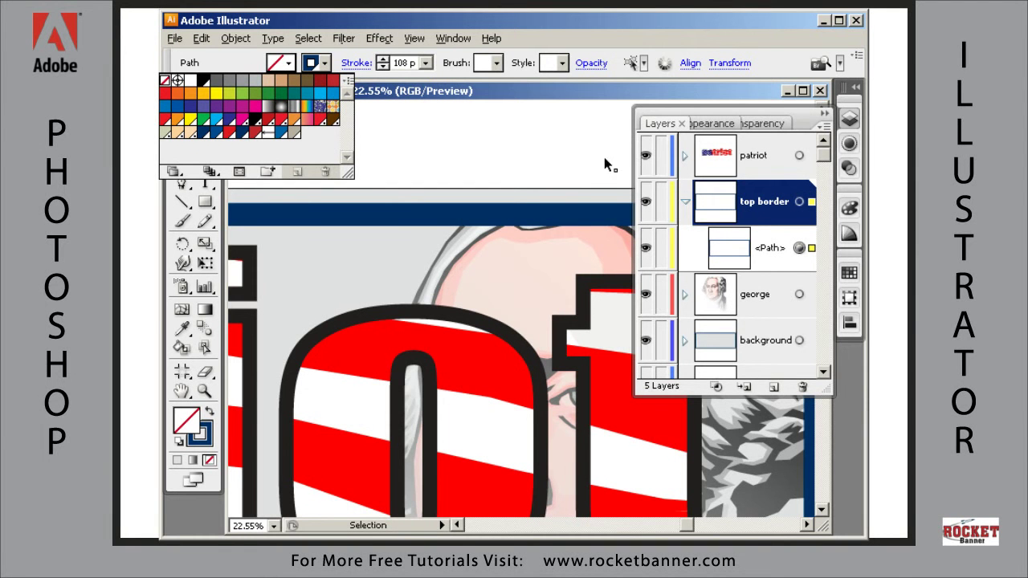
{"action": "key", "text": "shift+Tab"}
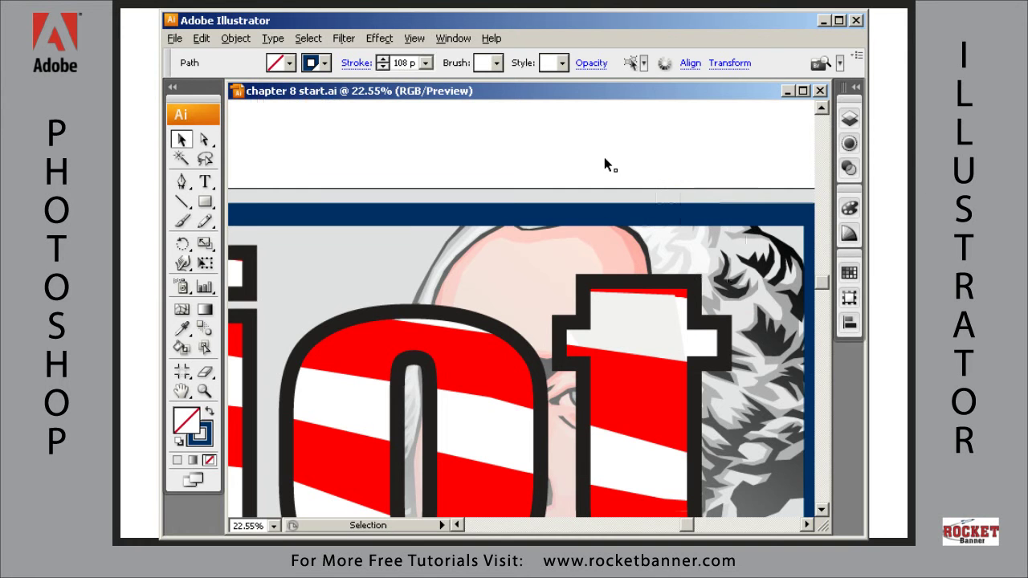
{"action": "key", "text": "a"}
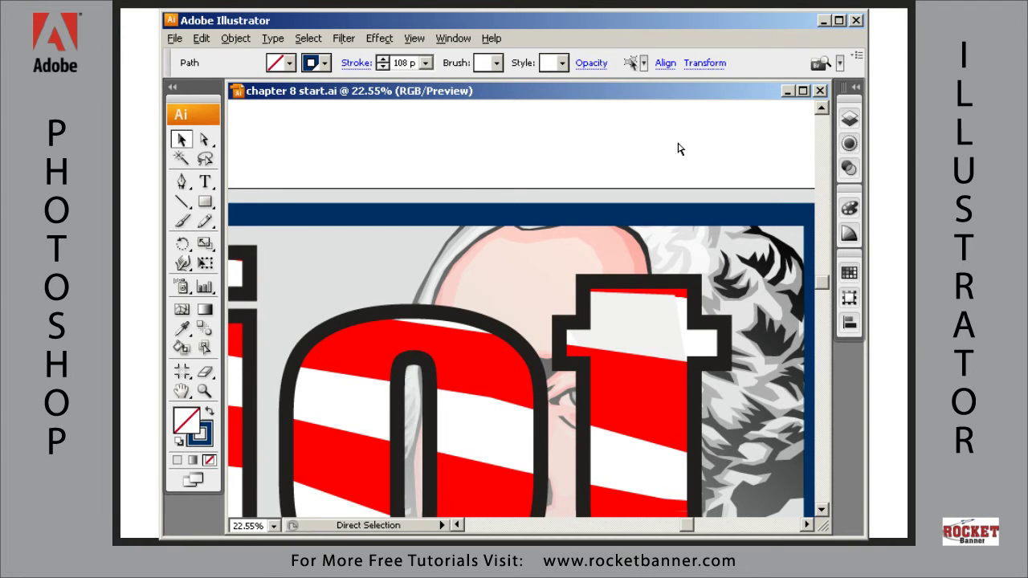
{"action": "key", "text": "ctrl+0"}
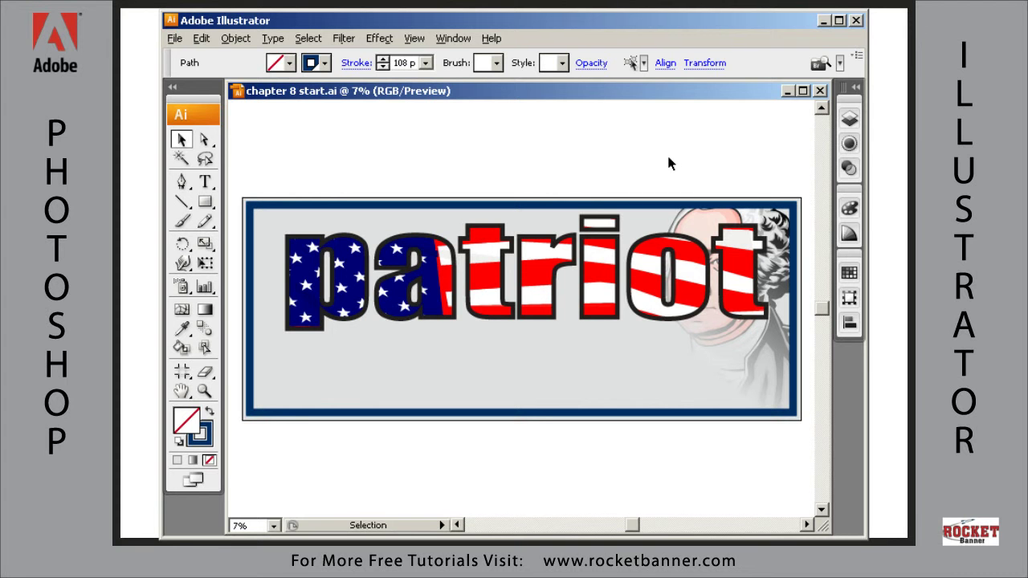
Target the patriot layer's artwork and show the Transparency panel
{"action": "left_click", "coordinate": [850, 118]}
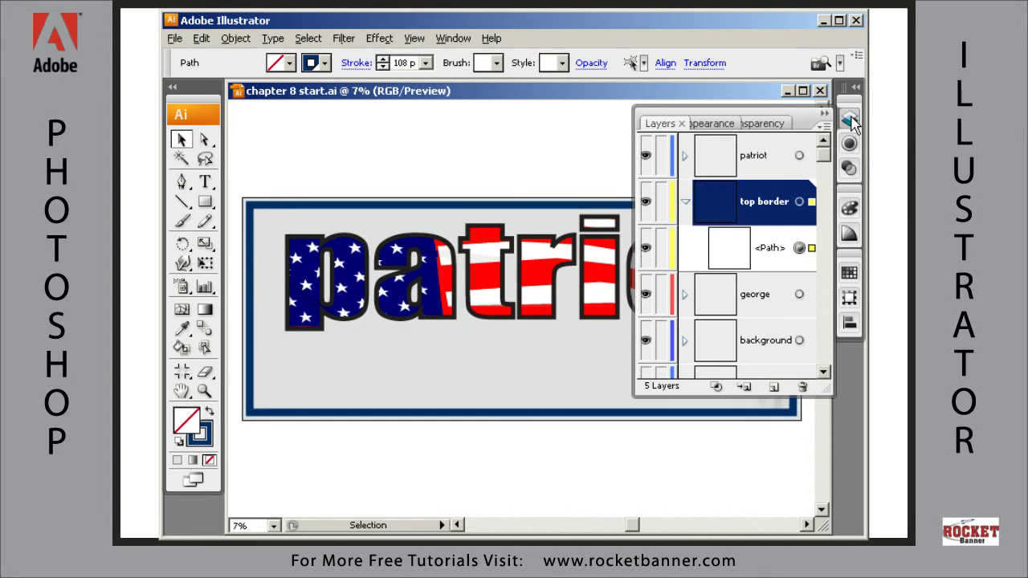
{"action": "left_click", "coordinate": [685, 201]}
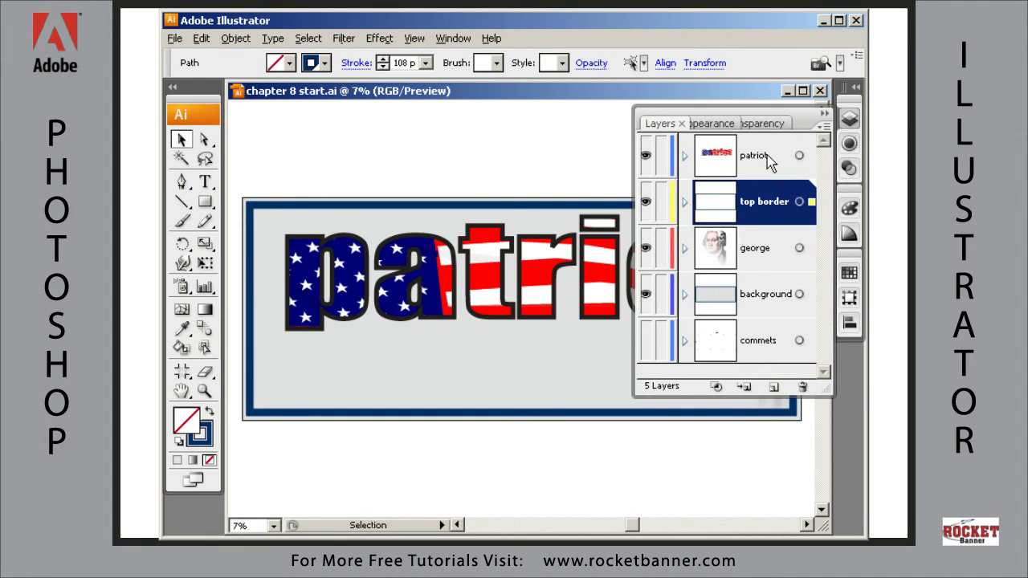
{"action": "left_click", "coordinate": [805, 157]}
{"action": "left_click", "coordinate": [801, 156]}
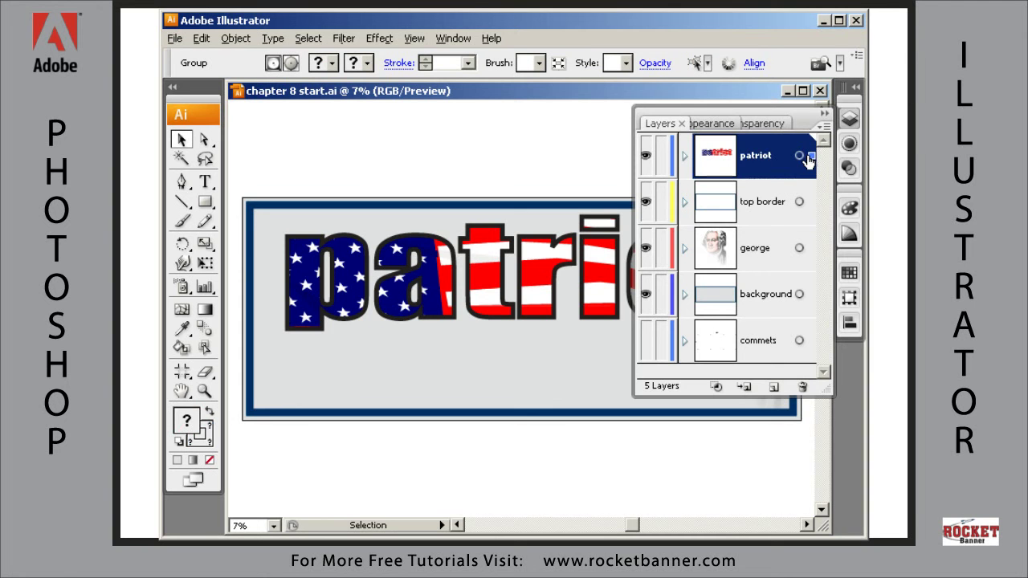
{"action": "left_click", "coordinate": [763, 125]}
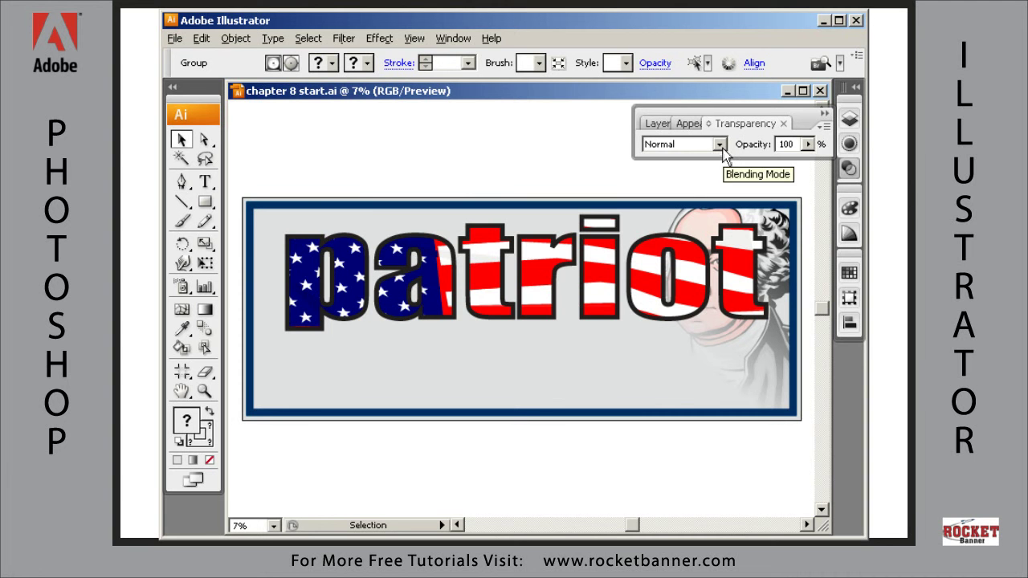
Set the patriot lettering's Transparency blending mode to Multiply
{"action": "key", "text": "ctrl+a"}
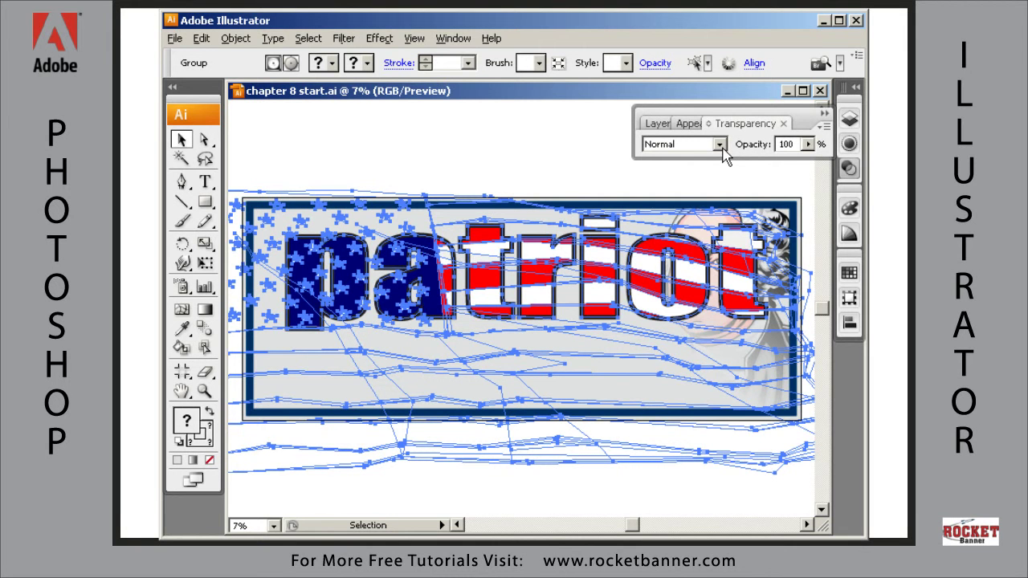
{"action": "key", "text": "ctrl+shift+a"}
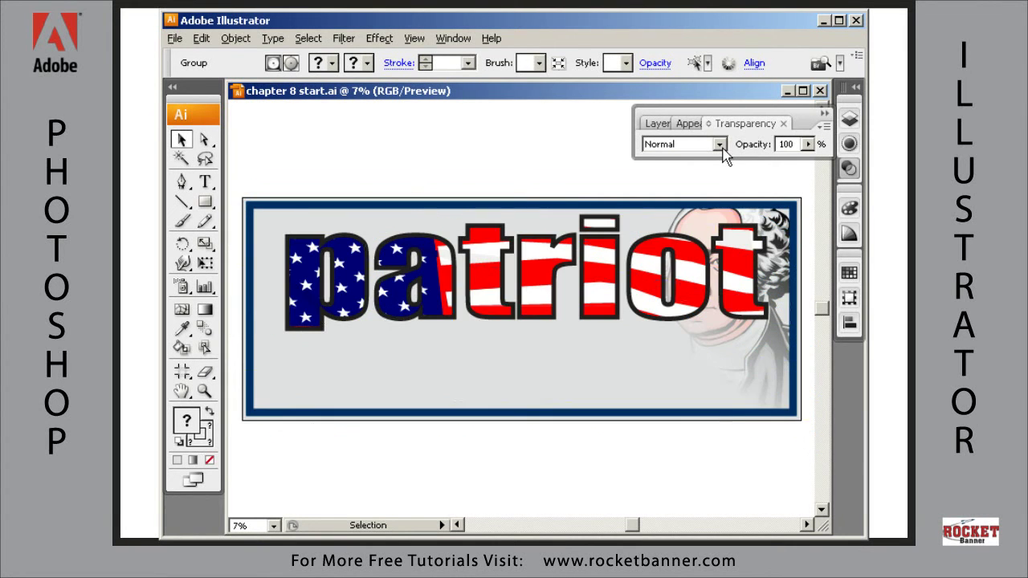
{"action": "left_click", "coordinate": [719, 146]}
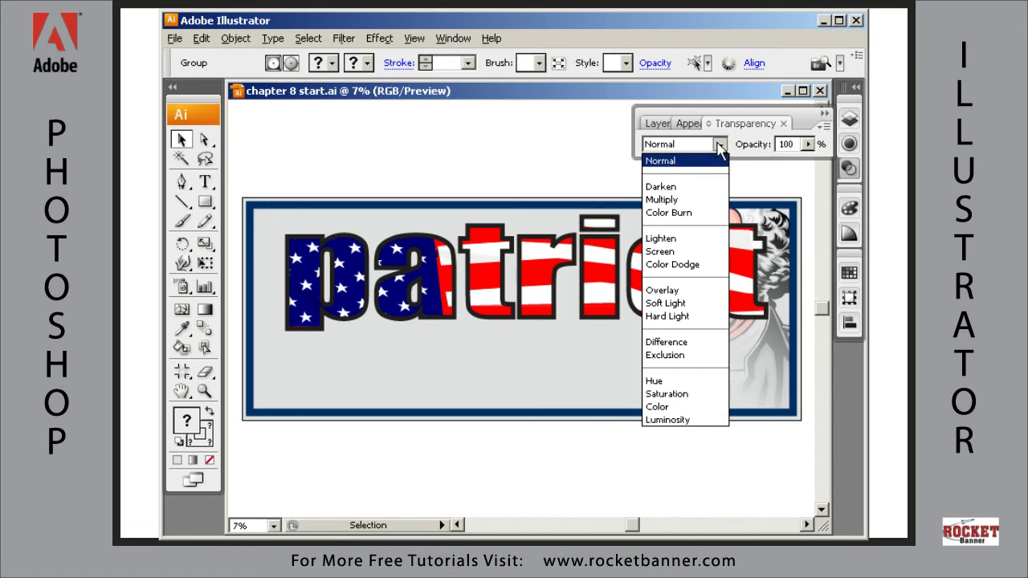
{"action": "left_click", "coordinate": [681, 201]}
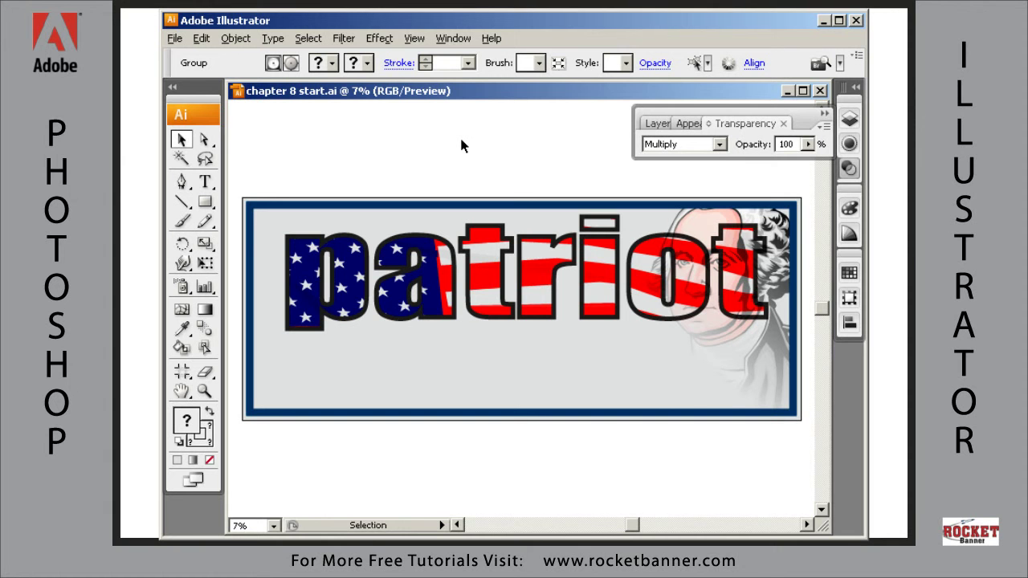
{"action": "left_click", "coordinate": [719, 143]}
{"action": "left_click", "coordinate": [685, 212]}
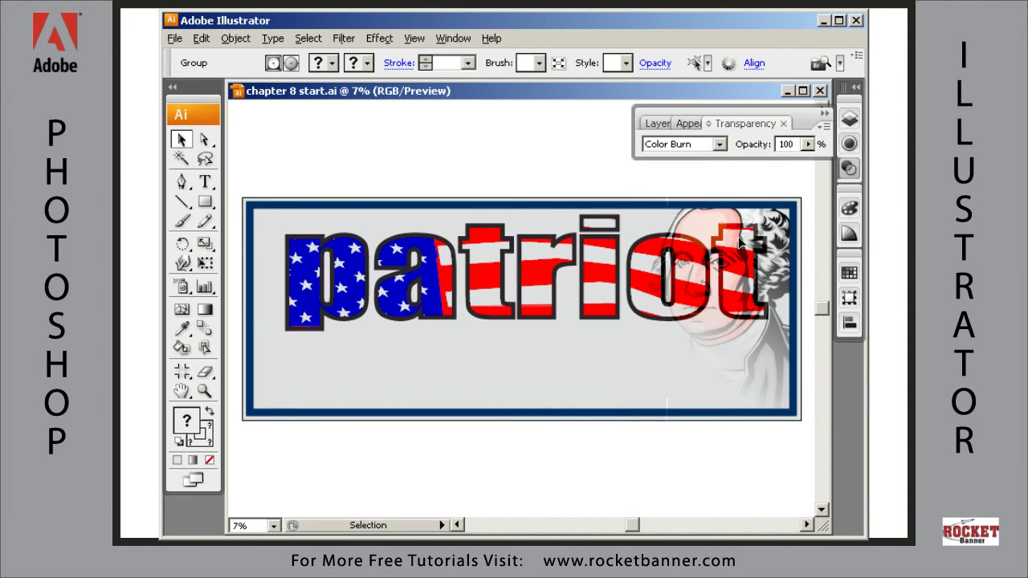
{"action": "left_click", "coordinate": [719, 144]}
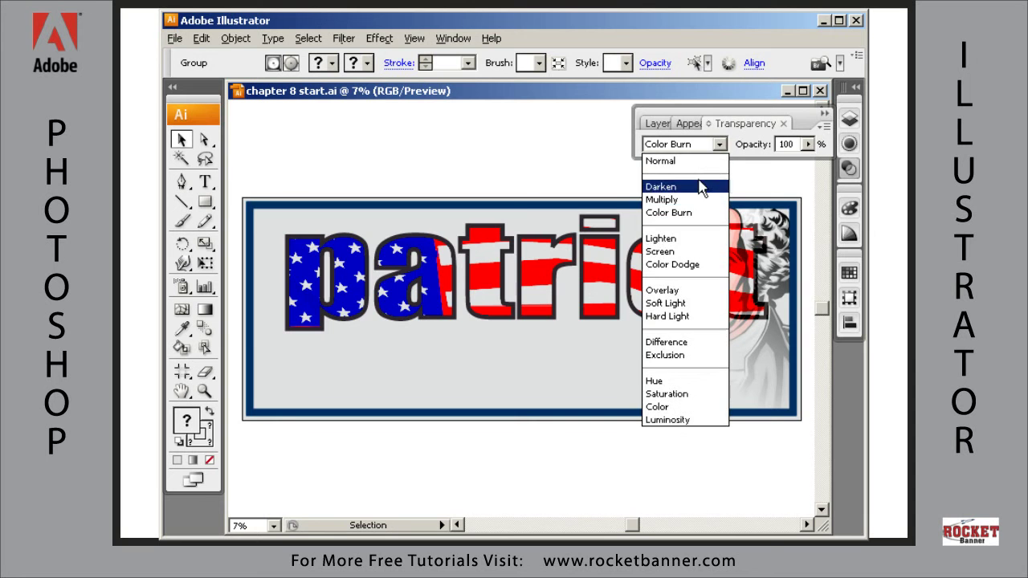
{"action": "left_click", "coordinate": [680, 235]}
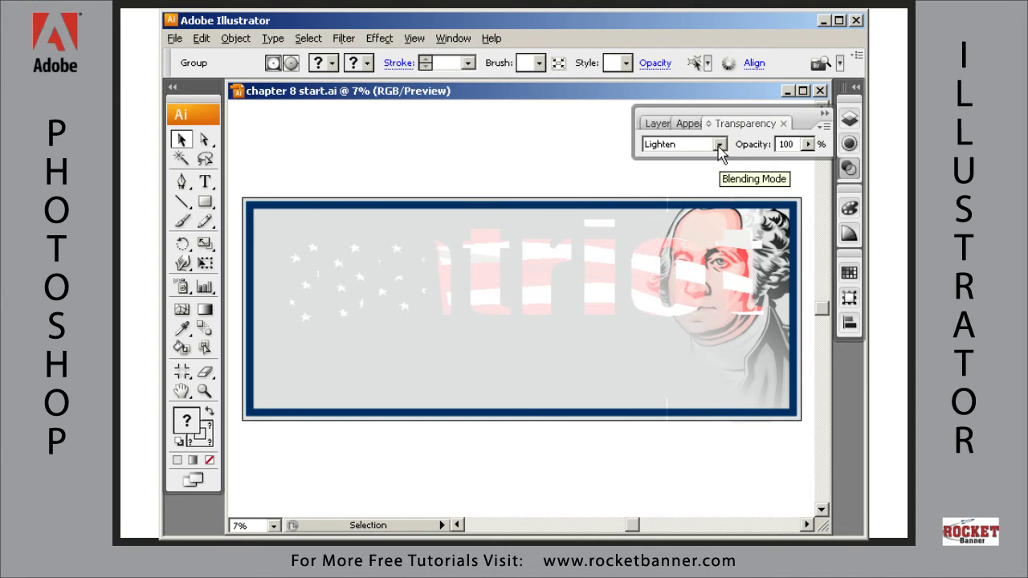
{"action": "left_click", "coordinate": [718, 143]}
{"action": "left_click", "coordinate": [694, 269]}
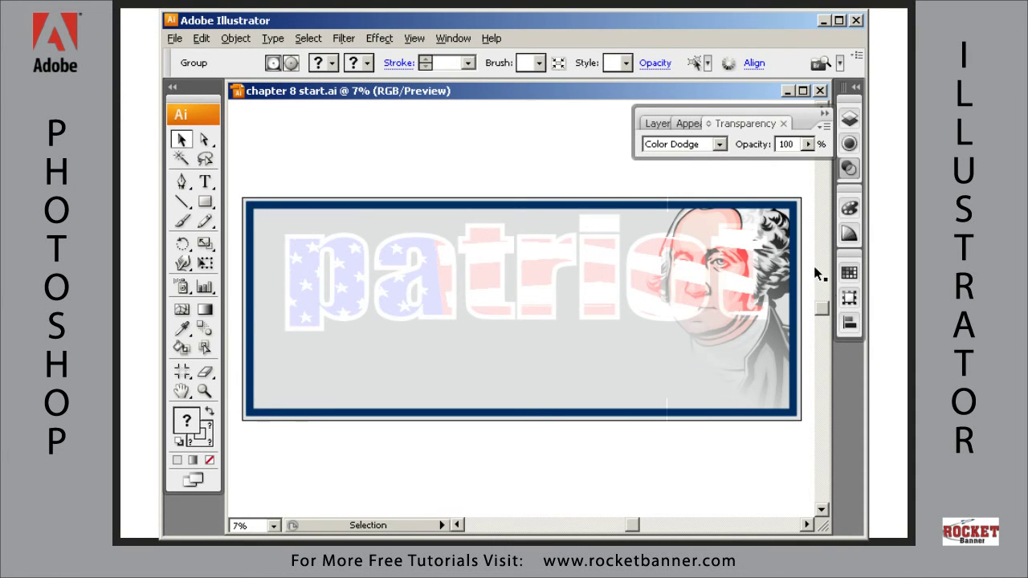
{"action": "left_click", "coordinate": [718, 144]}
{"action": "left_click", "coordinate": [681, 290]}
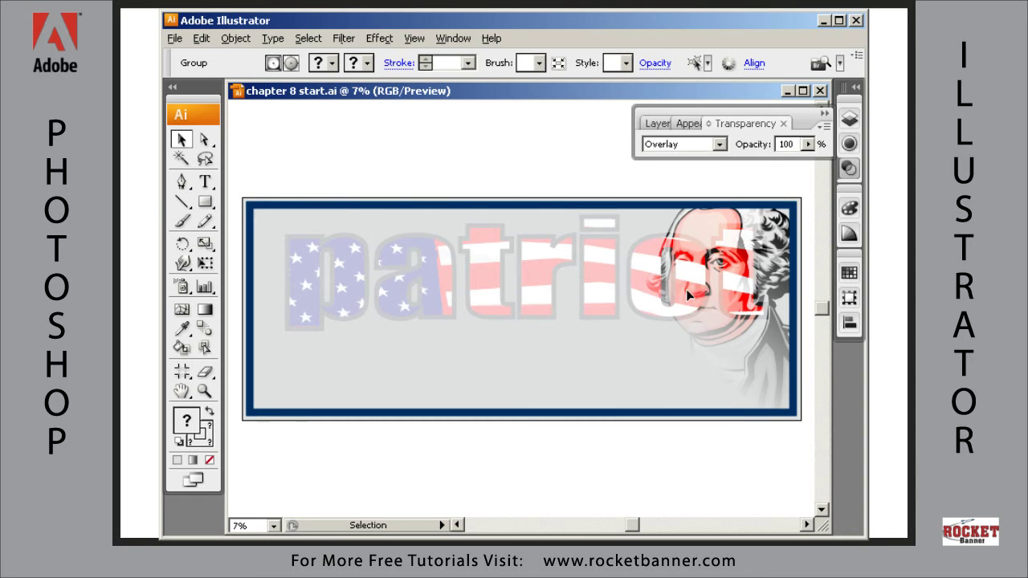
{"action": "left_click", "coordinate": [721, 146]}
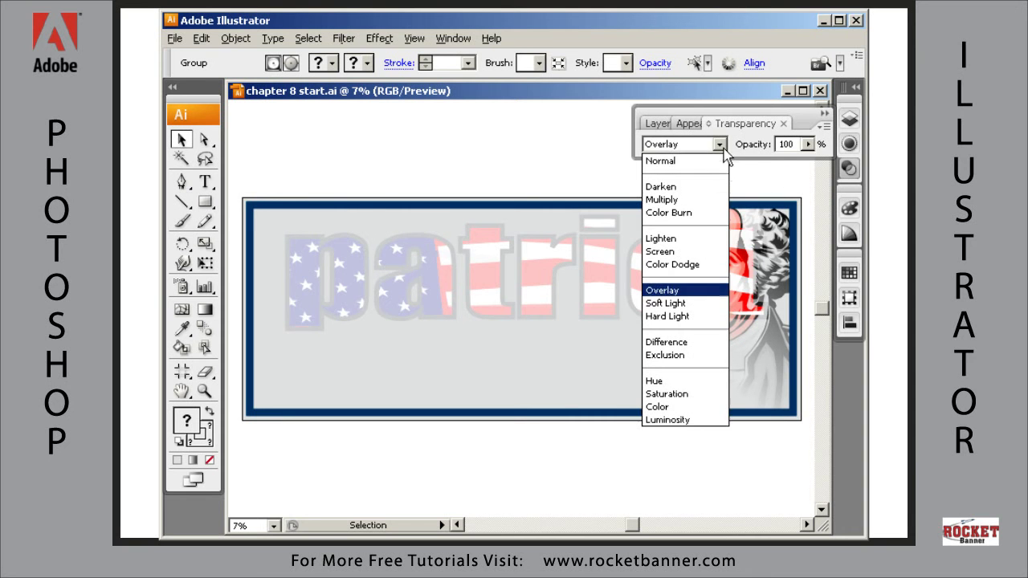
{"action": "left_click", "coordinate": [697, 198]}
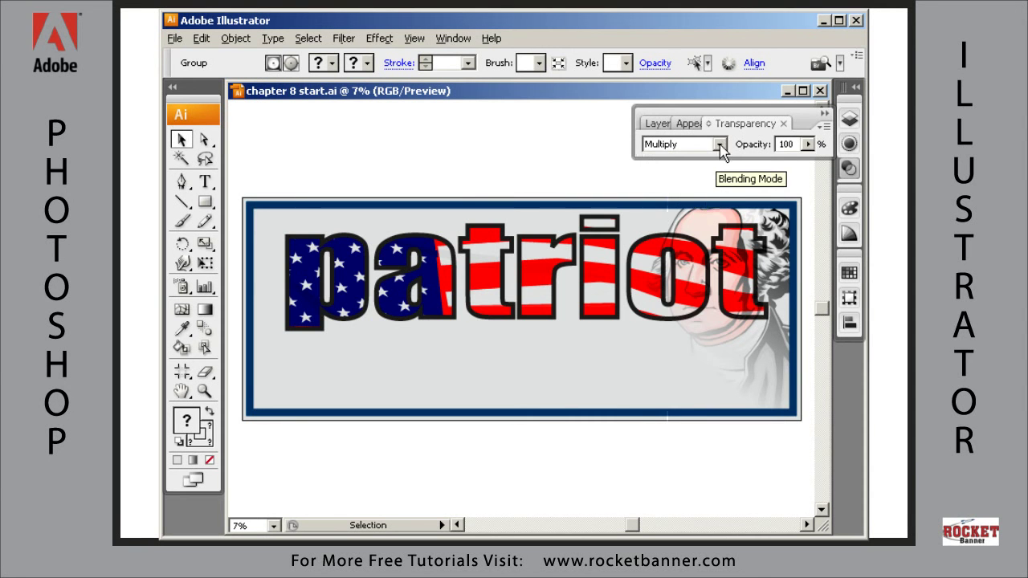
{"action": "left_click", "coordinate": [719, 144]}
{"action": "left_click", "coordinate": [697, 214]}
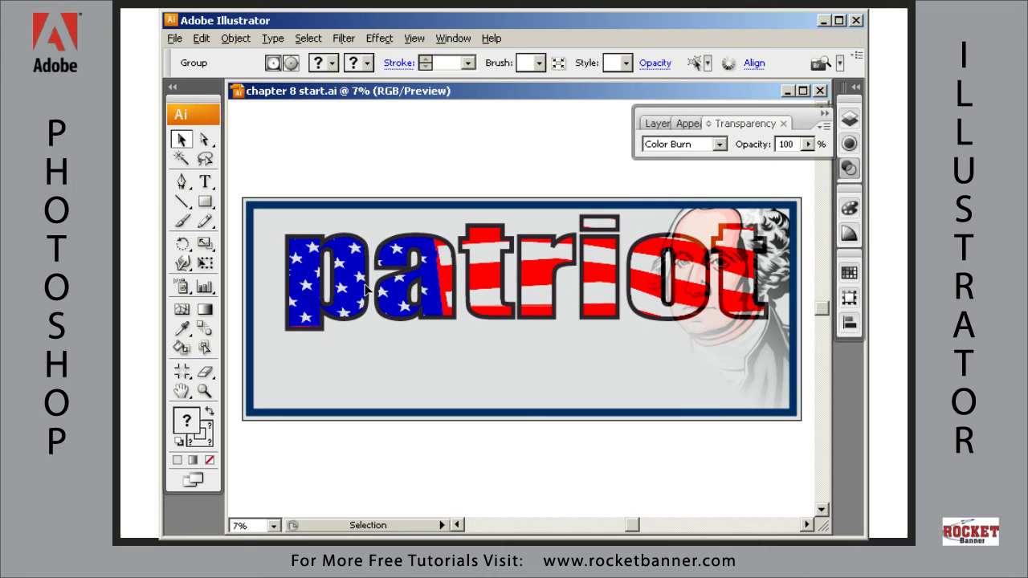
{"action": "left_click", "coordinate": [720, 145]}
{"action": "left_click", "coordinate": [691, 199]}
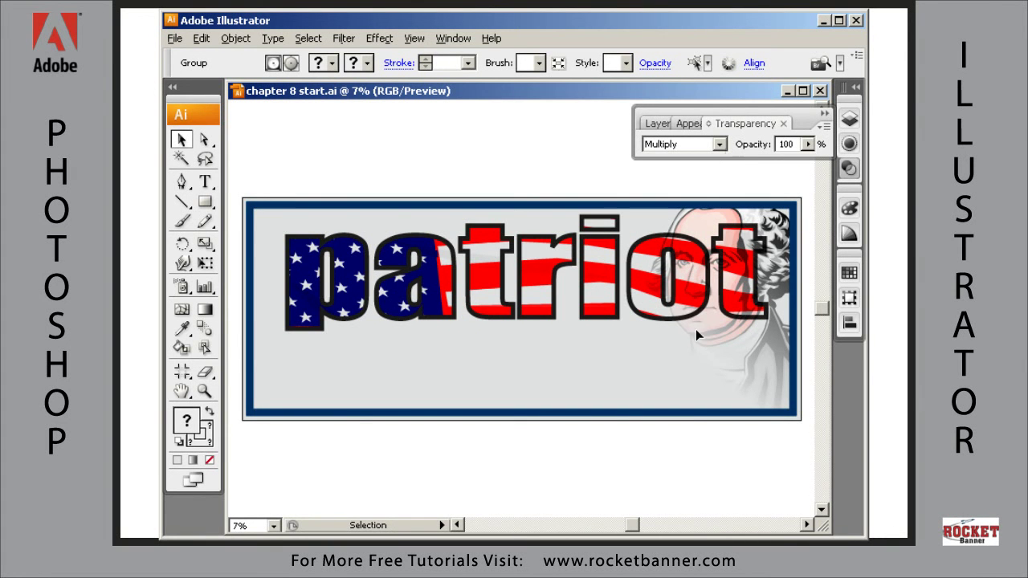
{"action": "key", "text": "space"}
{"action": "left_click_drag", "start_coordinate": [705, 344], "coordinate": [495, 427]}
{"action": "left_click", "coordinate": [721, 144]}
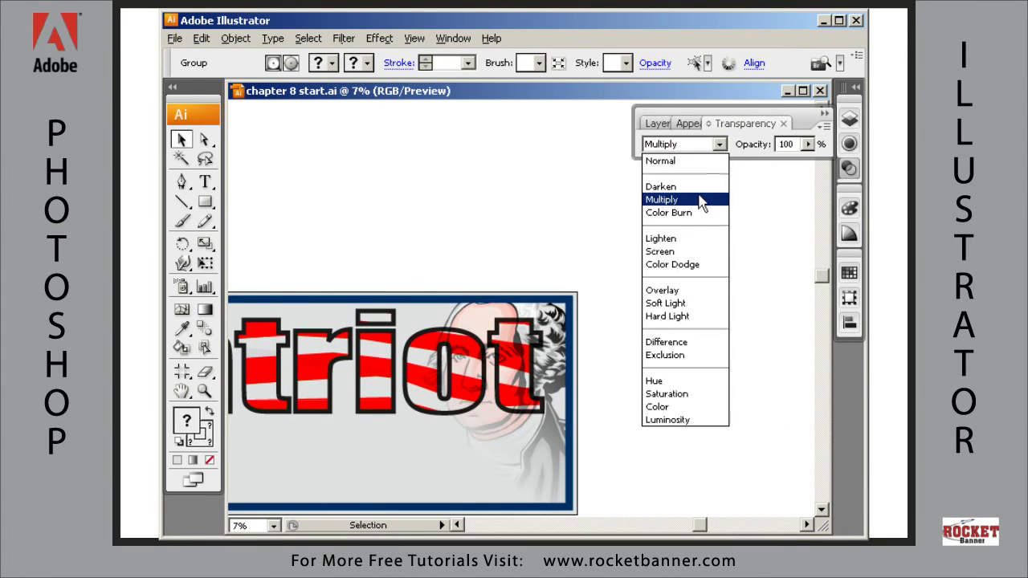
{"action": "left_click", "coordinate": [671, 213]}
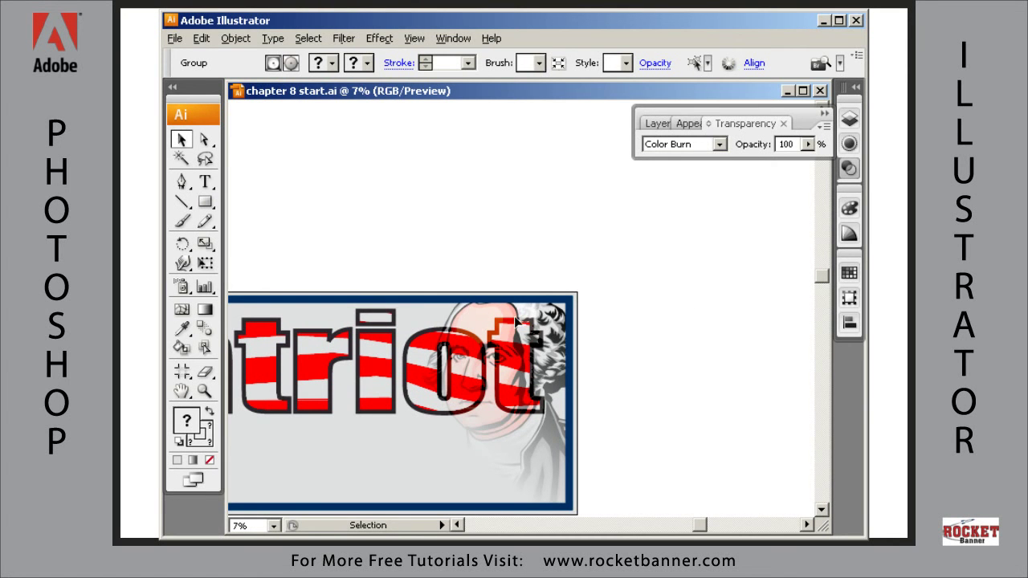
{"action": "left_click", "coordinate": [721, 146]}
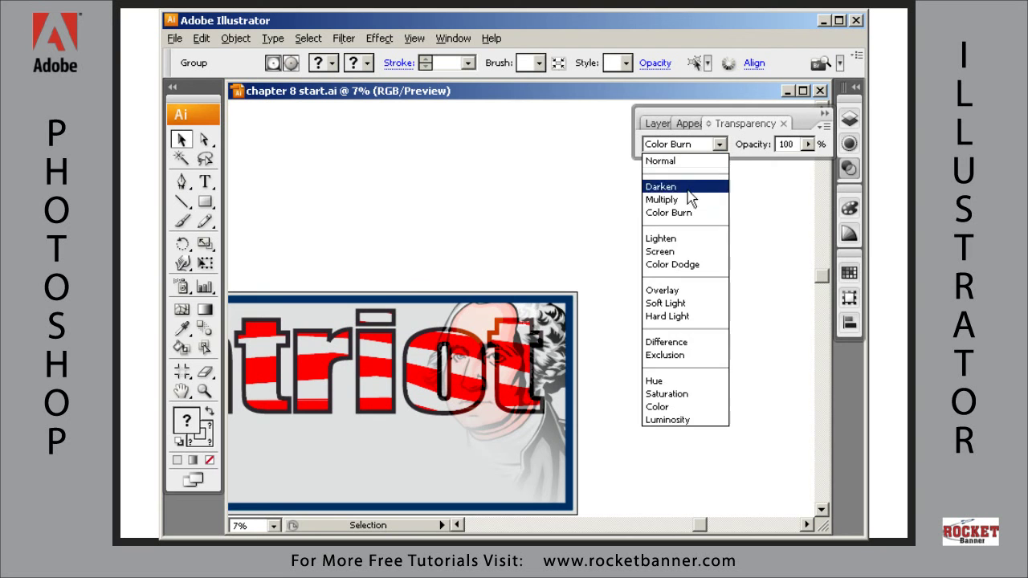
{"action": "left_click", "coordinate": [681, 199]}
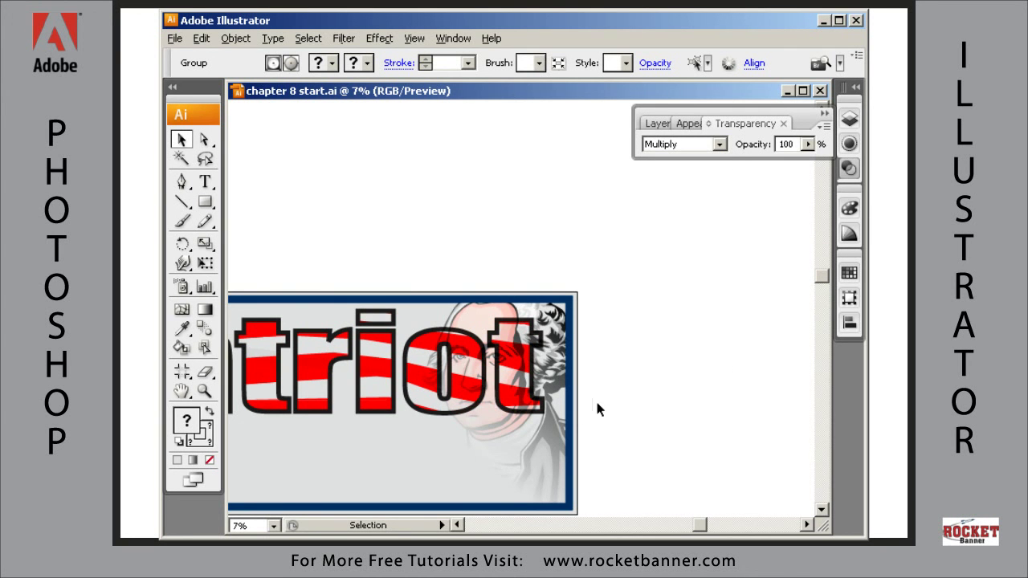
{"action": "key", "text": "space"}
{"action": "left_click_drag", "start_coordinate": [612, 404], "coordinate": [688, 387]}
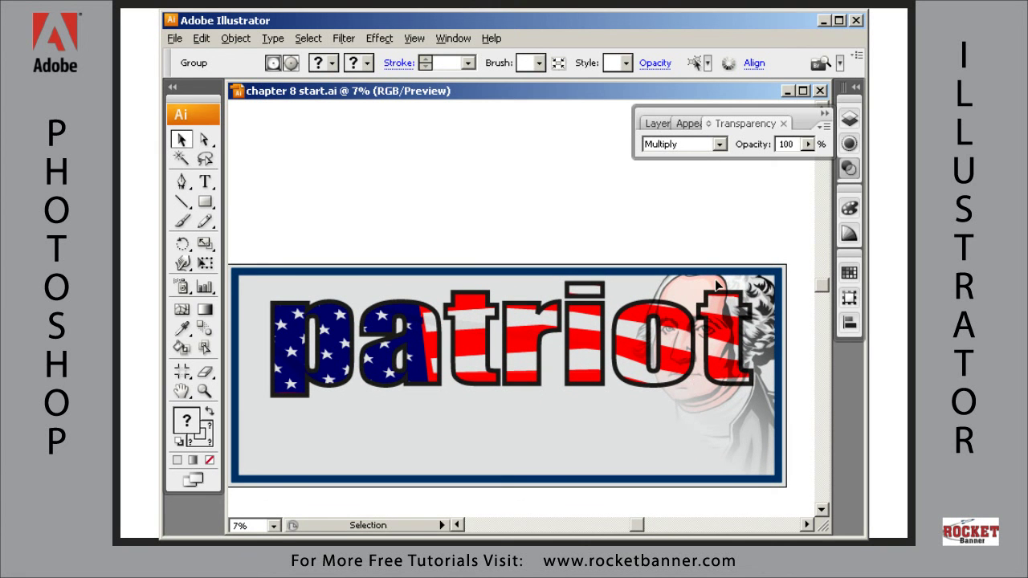
{"action": "key", "text": "ctrl"}
{"action": "scroll", "coordinate": [717, 286], "scroll_direction": "down", "scroll_amount": 2}
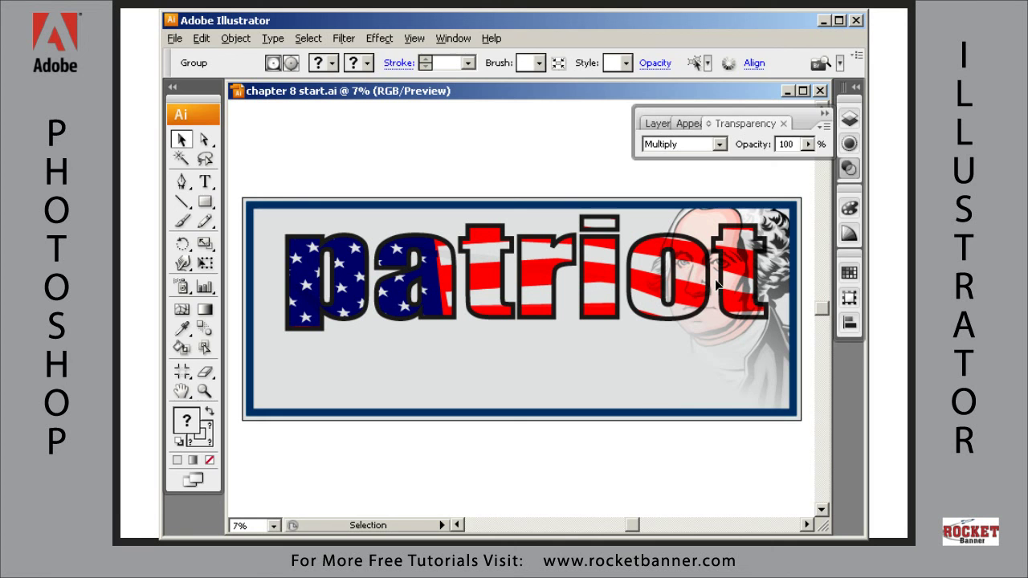